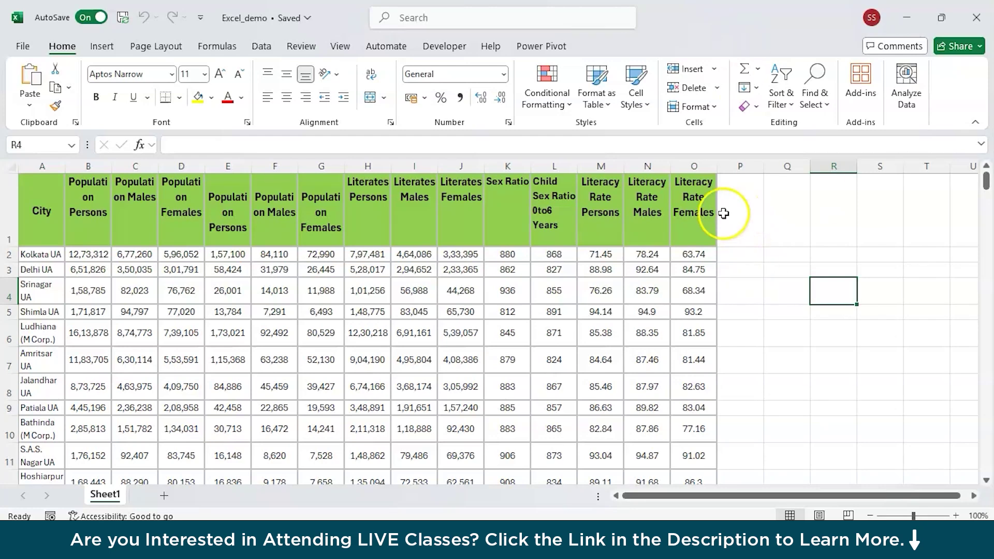
pyautogui.scroll(-4, 718, 213)
pyautogui.scroll(2, 682, 236)
pyautogui.scroll(1, 682, 236)
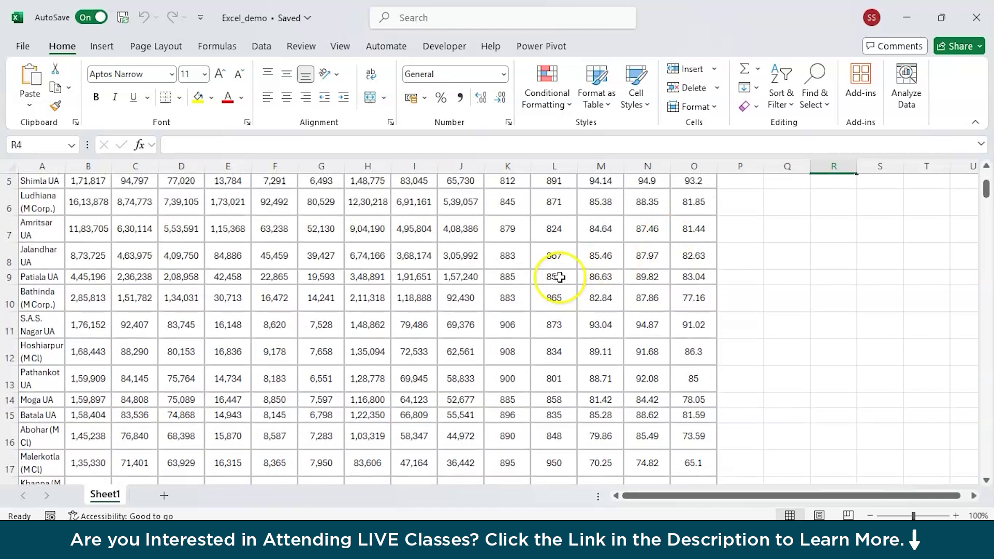
pyautogui.scroll(-2, 569, 272)
pyautogui.scroll(-2, 573, 269)
pyautogui.scroll(4, 574, 268)
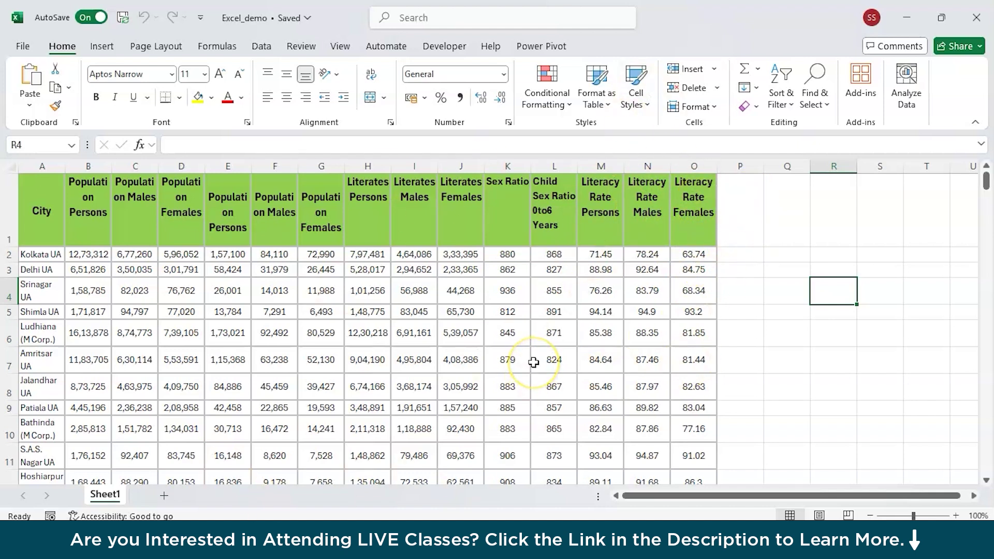
pyautogui.moveTo(692, 540)
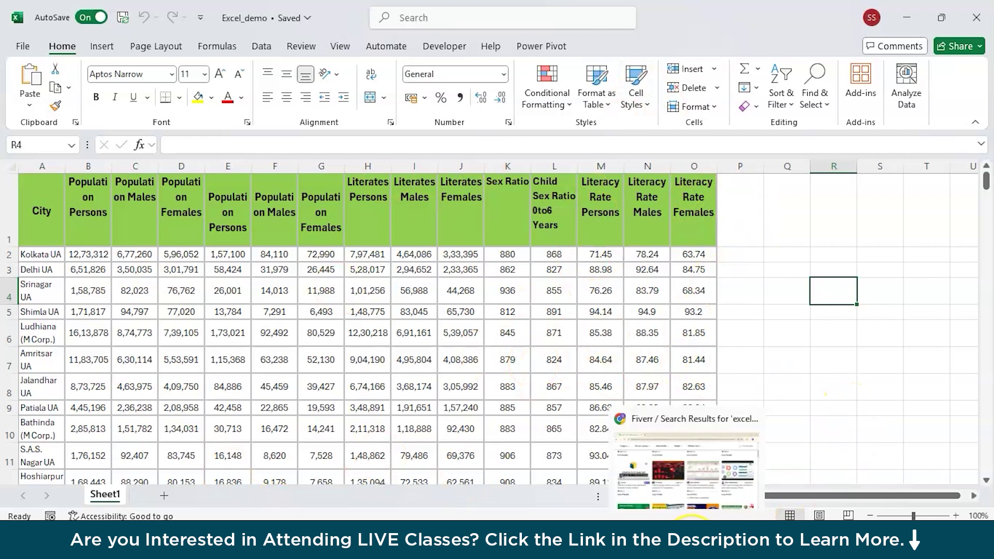
# Bring the Fiverr 'excel data analysis' search results in front of Excel and scroll through the gig listings
pyautogui.click(688, 455)
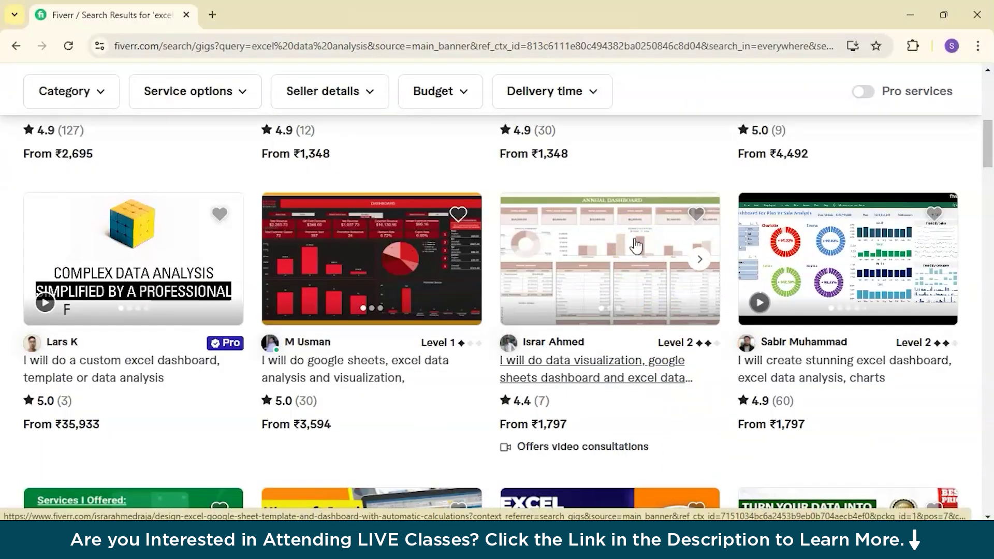
pyautogui.scroll(8, 668, 241)
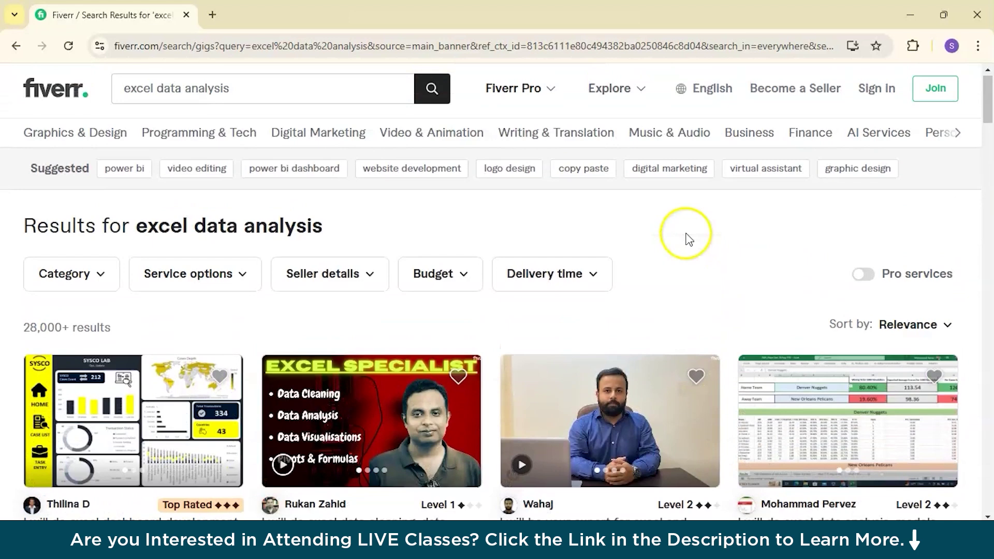
pyautogui.scroll(-2, 693, 233)
pyautogui.scroll(-3, 692, 235)
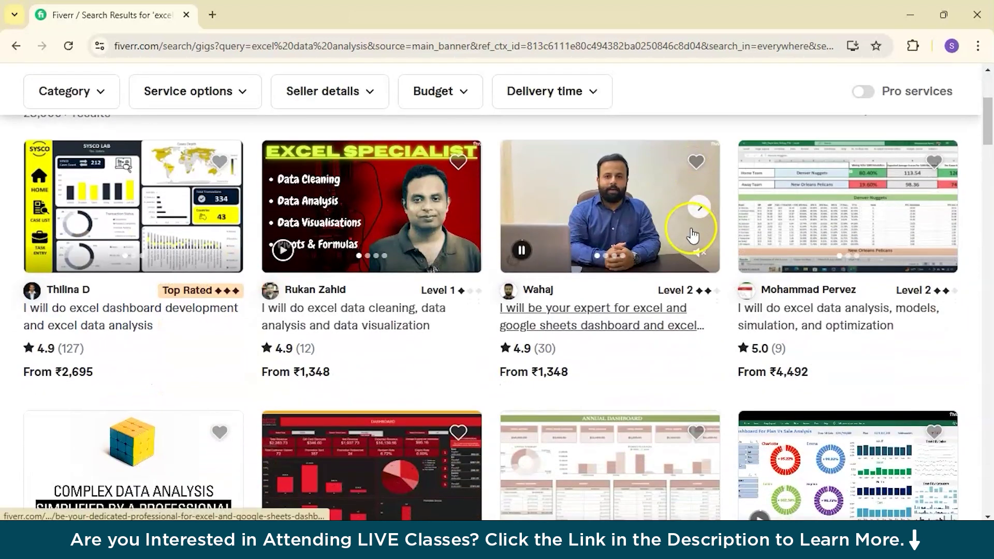
pyautogui.scroll(-4, 689, 278)
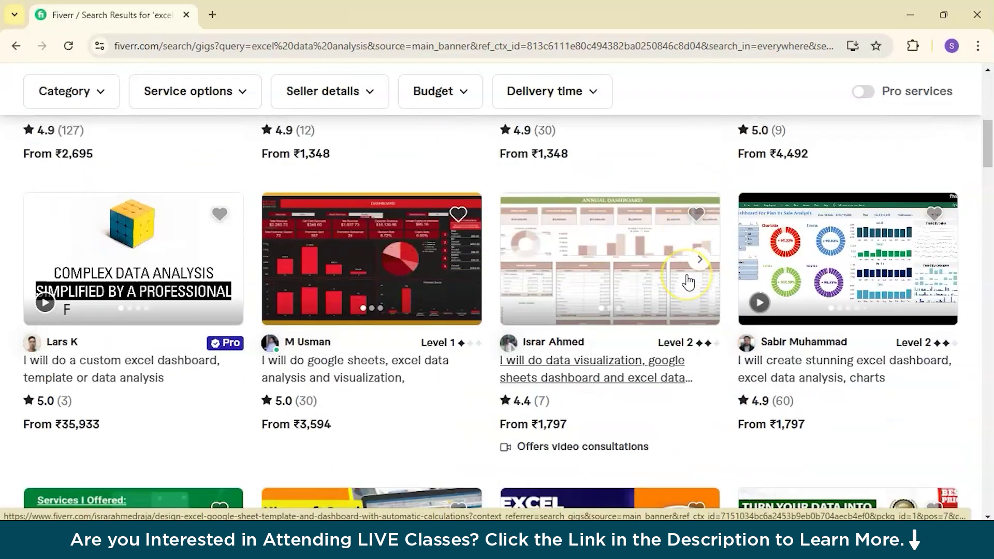
pyautogui.scroll(8, 673, 285)
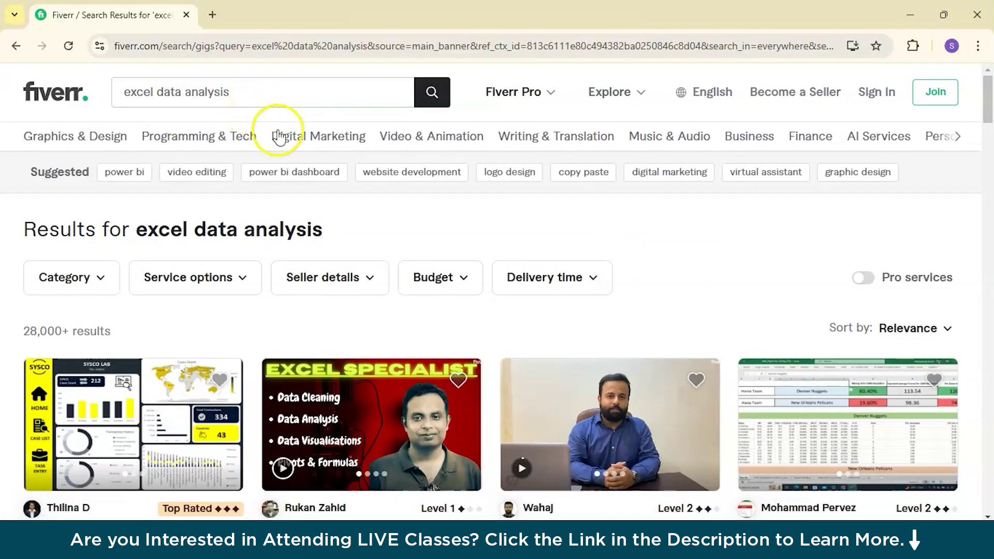
pyautogui.moveTo(290, 487)
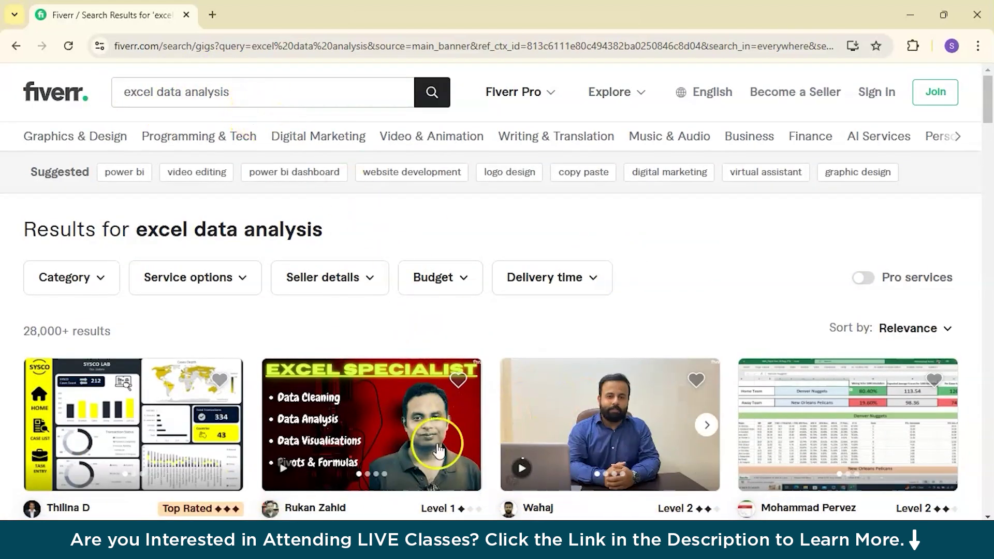
pyautogui.scroll(-3, 628, 415)
pyautogui.scroll(-1, 155, 443)
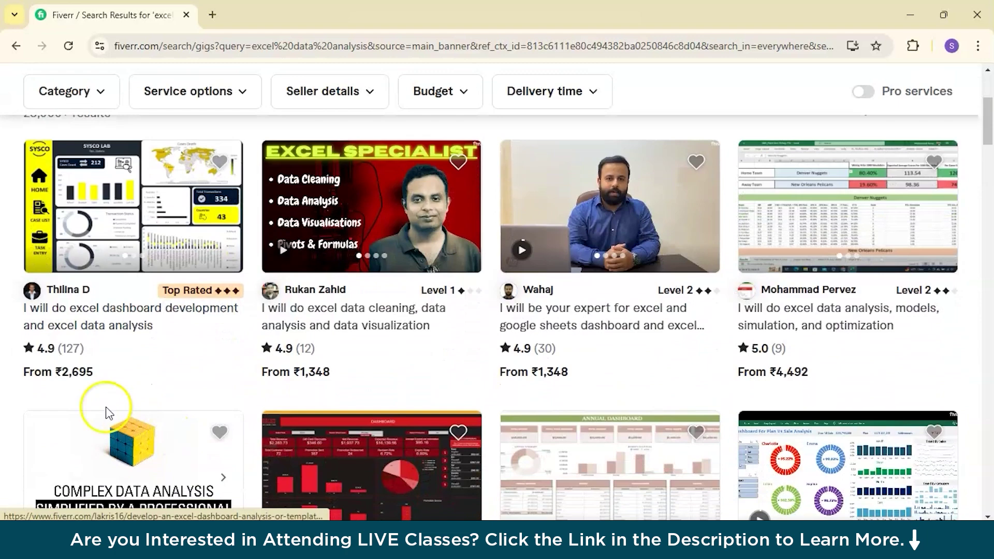
pyautogui.scroll(-12, 727, 401)
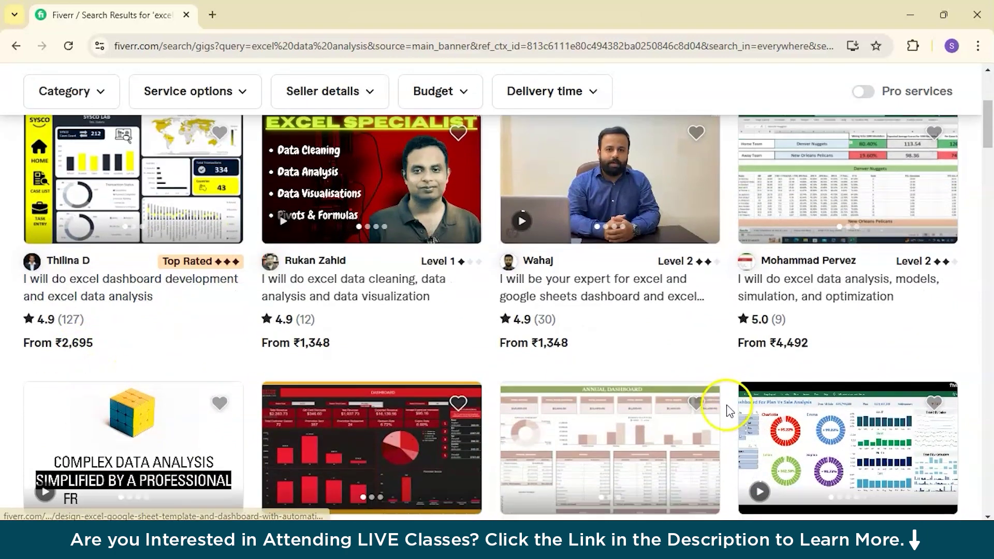
pyautogui.scroll(-6, 383, 181)
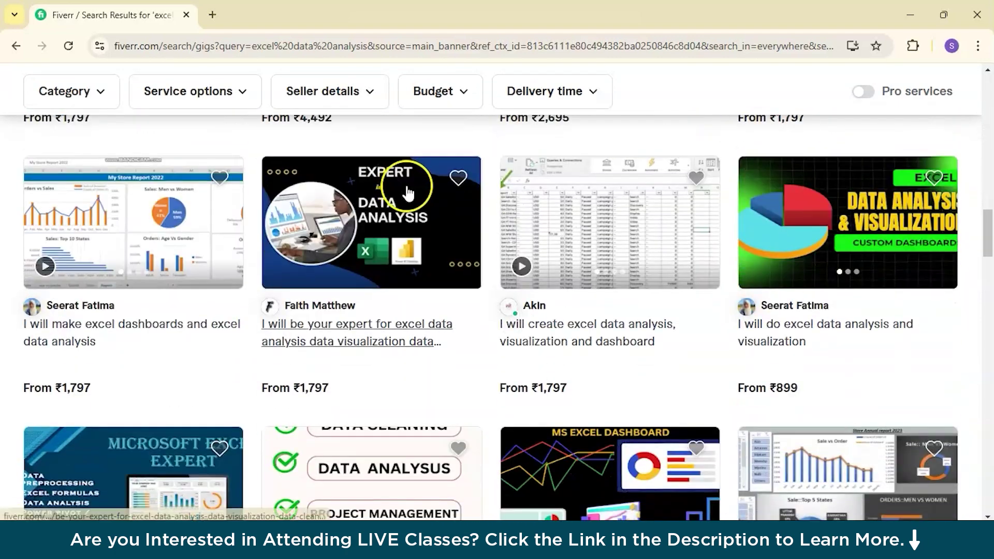
pyautogui.scroll(9, 595, 260)
pyautogui.scroll(13, 677, 274)
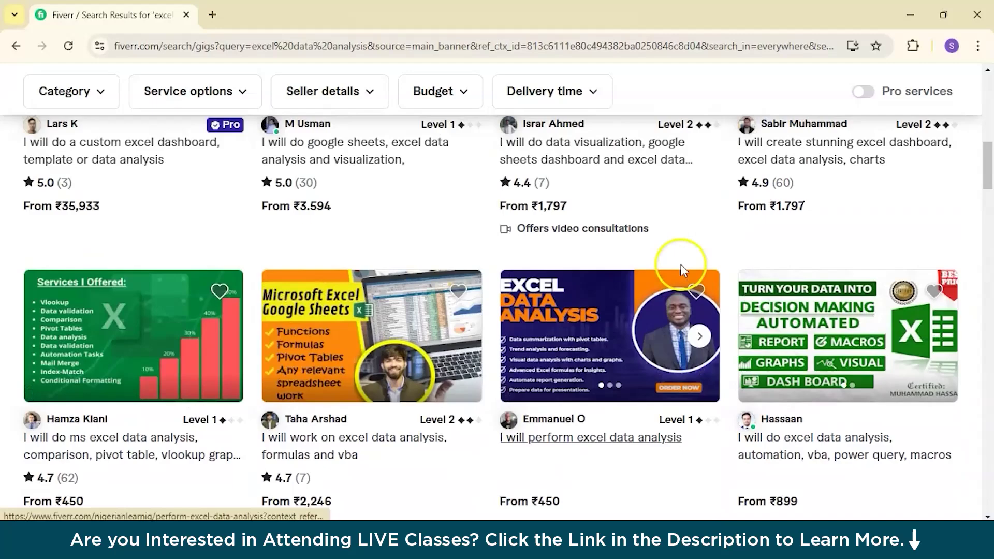
pyautogui.scroll(-3, 334, 348)
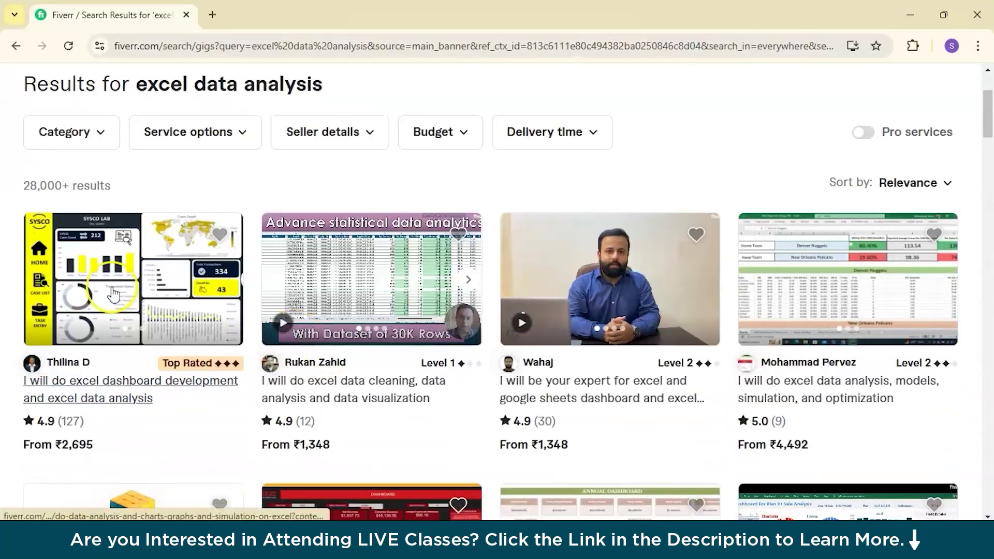
# Open the first Excel dashboard and data analysis gig in a new tab and scroll through its page
pyautogui.click(112, 288)
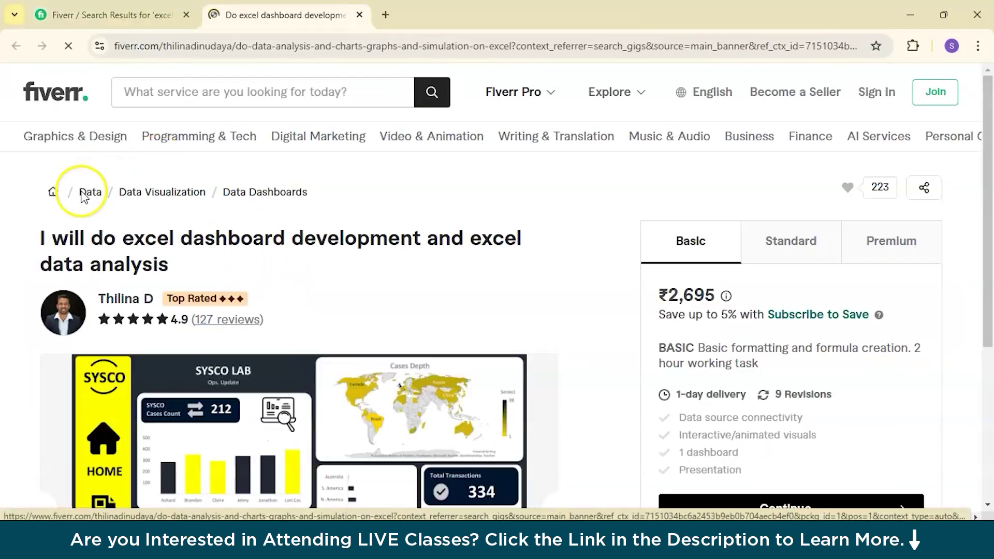
pyautogui.scroll(-3, 510, 295)
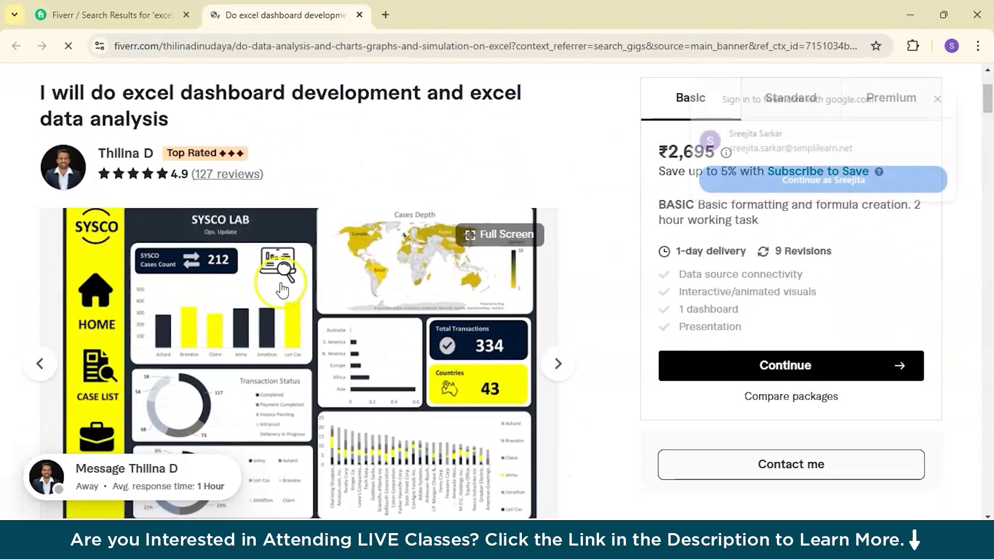
pyautogui.scroll(3, 378, 263)
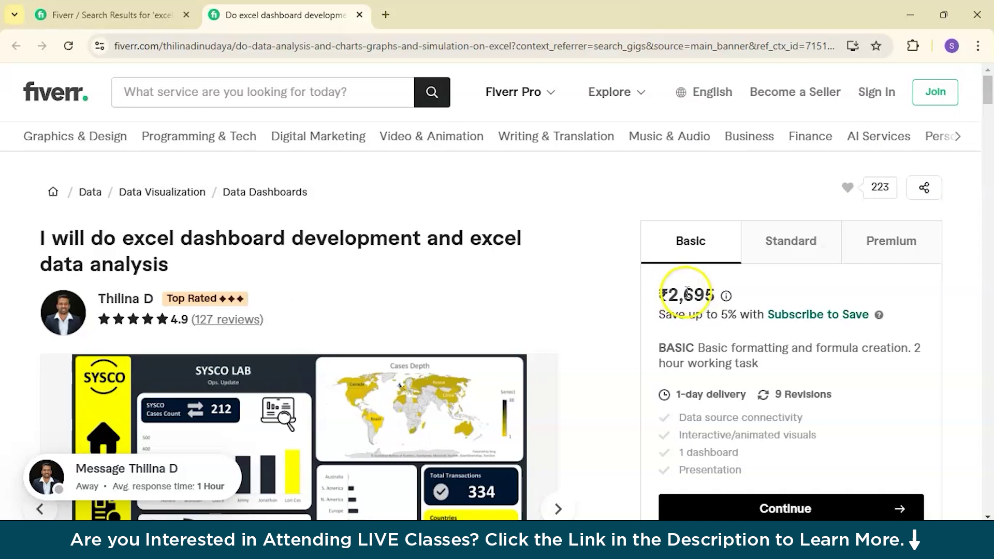
pyautogui.moveTo(725, 295)
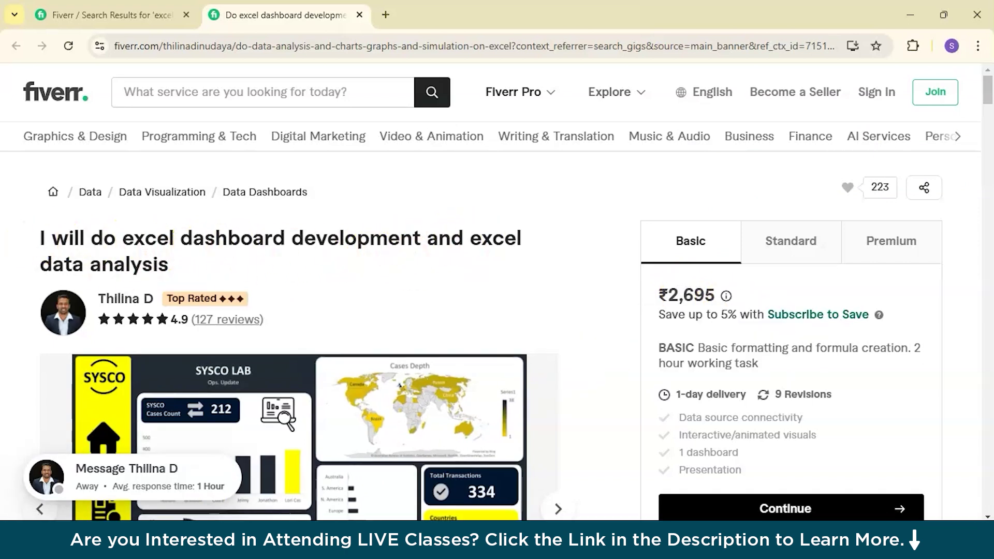
pyautogui.scroll(-10, 480, 293)
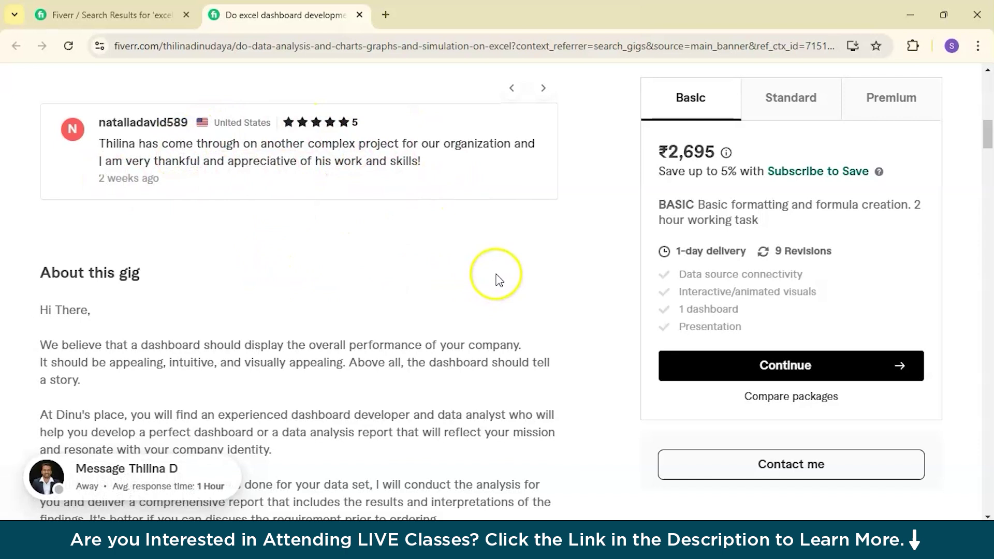
pyautogui.scroll(-1, 497, 278)
pyautogui.scroll(-3, 497, 279)
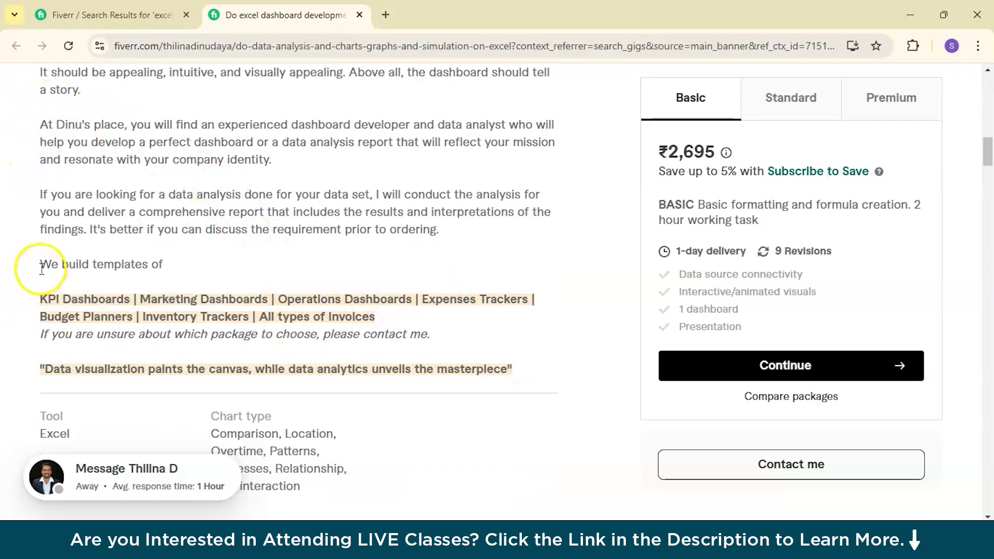
pyautogui.scroll(-3, 207, 272)
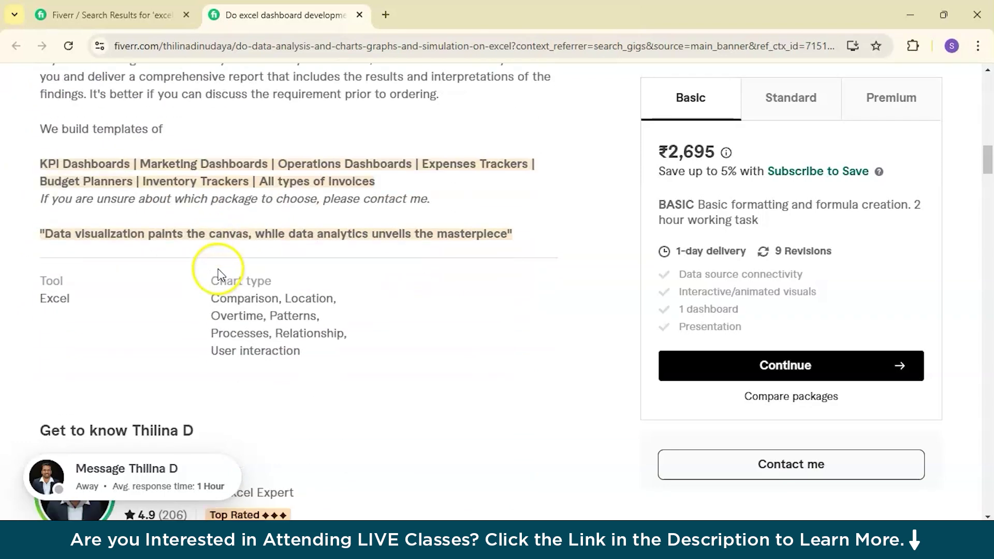
pyautogui.scroll(7, 808, 248)
# Compare the Standard (₹8,984) and Premium (₹22,458, 7-day delivery) package details
pyautogui.click(789, 155)
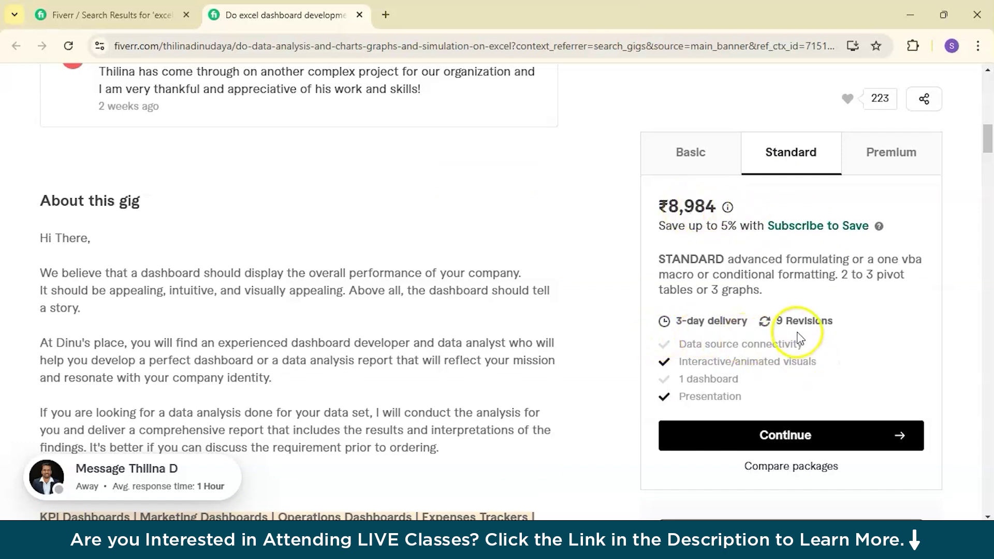
pyautogui.click(872, 159)
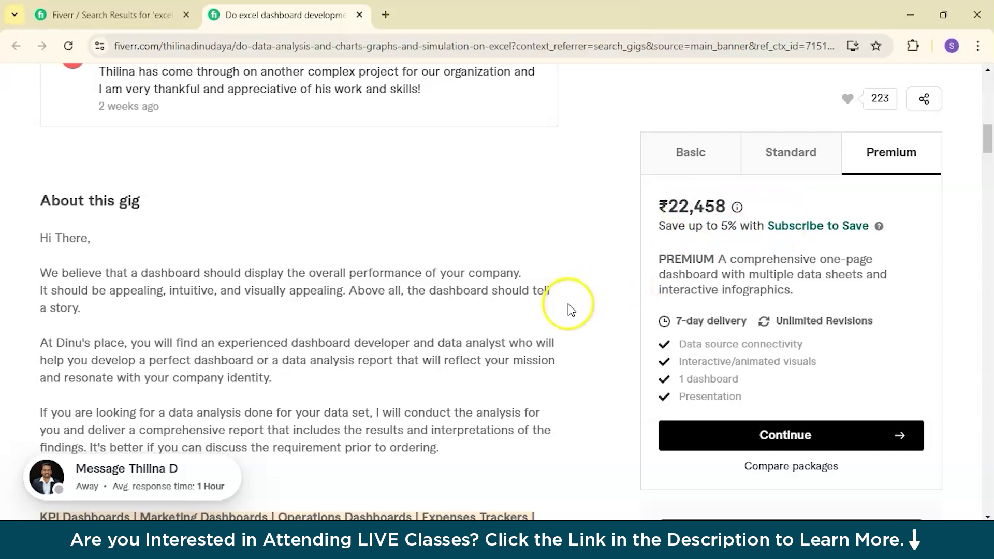
pyautogui.scroll(15, 567, 309)
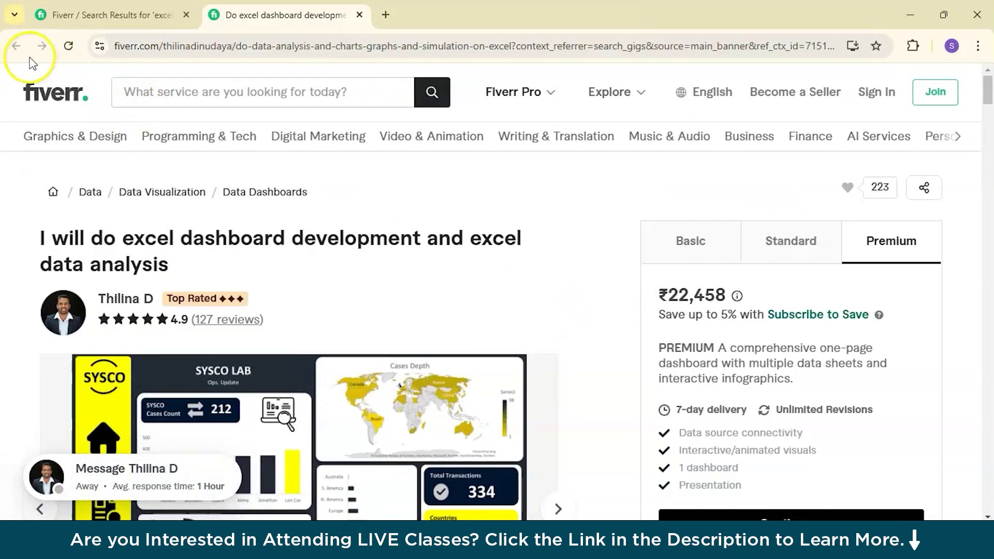
pyautogui.click(78, 15)
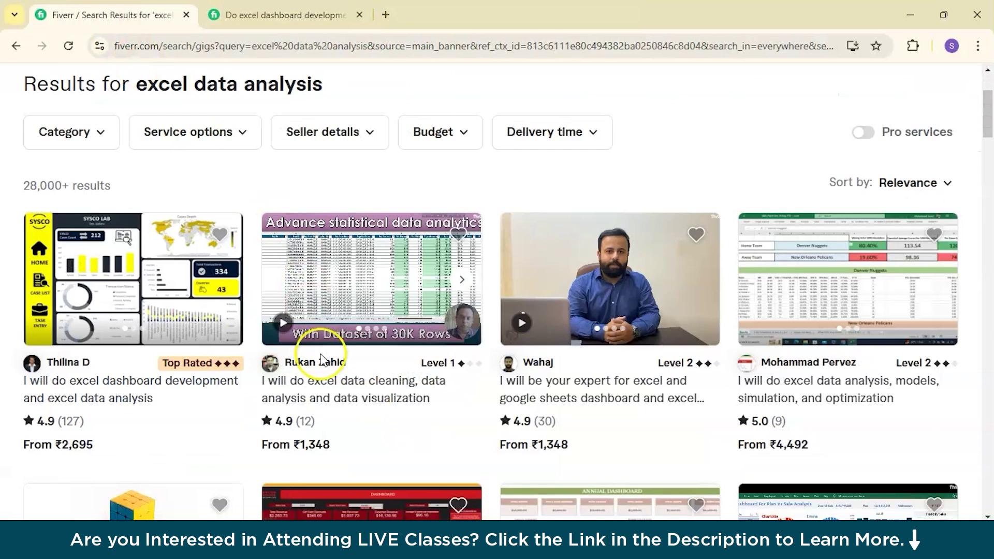
pyautogui.scroll(1, 331, 362)
pyautogui.scroll(-2, 339, 383)
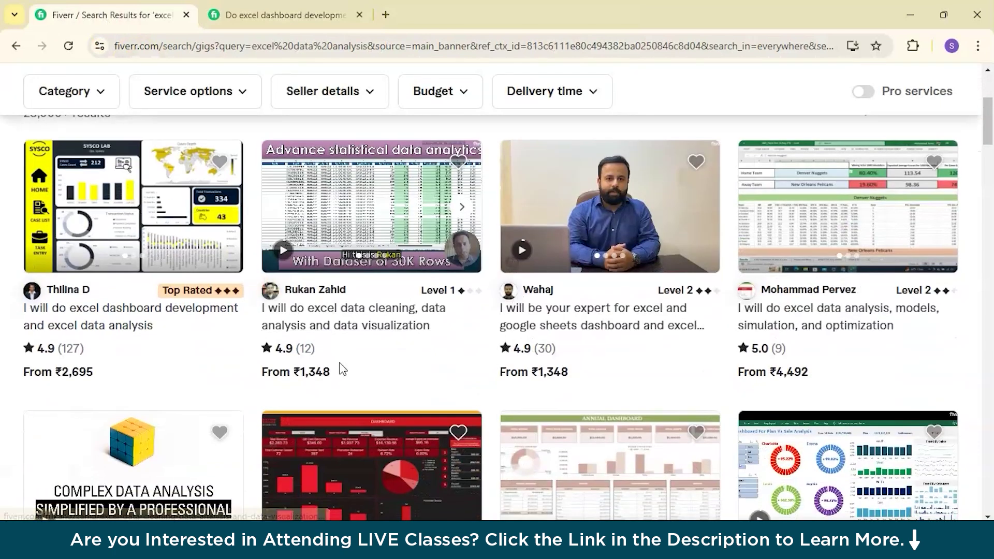
pyautogui.click(362, 369)
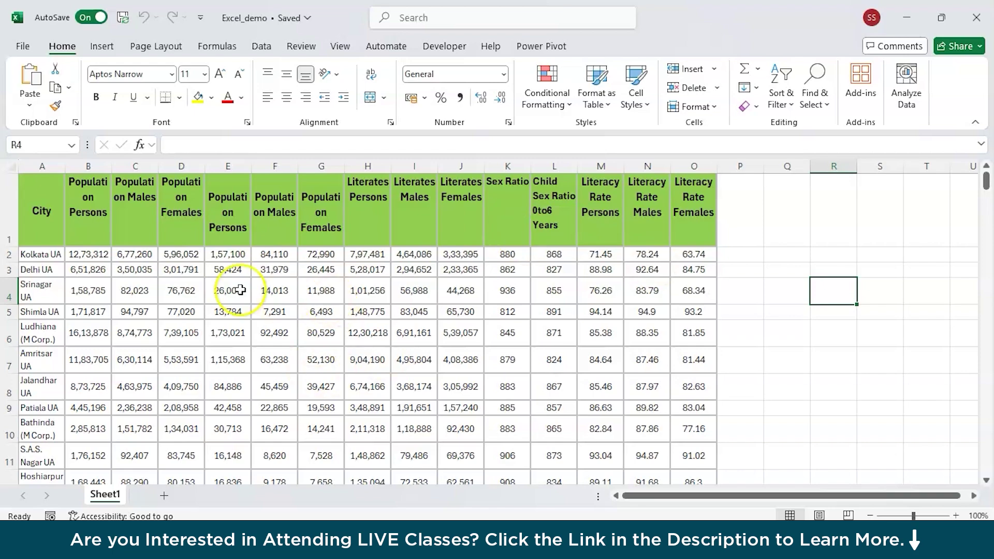
# Select the whole city table A1:O200, from City to Literacy Rate Females
pyautogui.click(19, 183)
pyautogui.hotkey('ctrl', 'a')
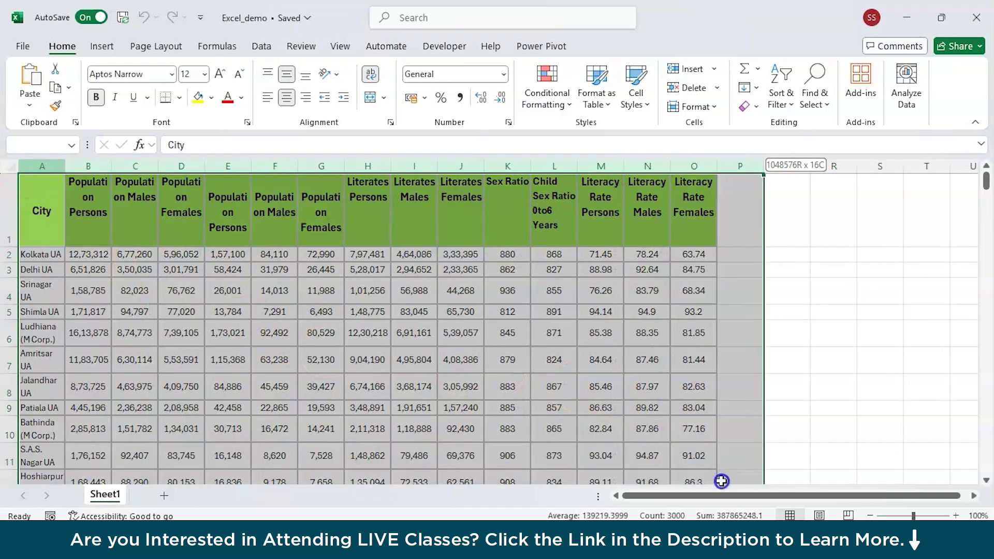
pyautogui.scroll(-15, 671, 296)
pyautogui.scroll(-20, 671, 296)
pyautogui.moveTo(672, 282); pyautogui.dragTo(49, 120)
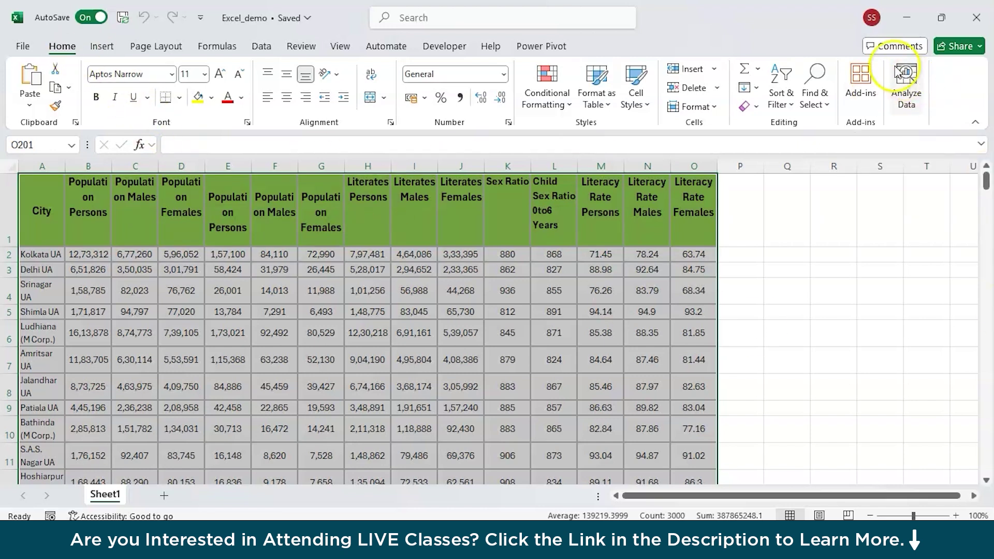
# Run Analyze Data on the table and browse insights such as average literacy rates by city
pyautogui.click(906, 83)
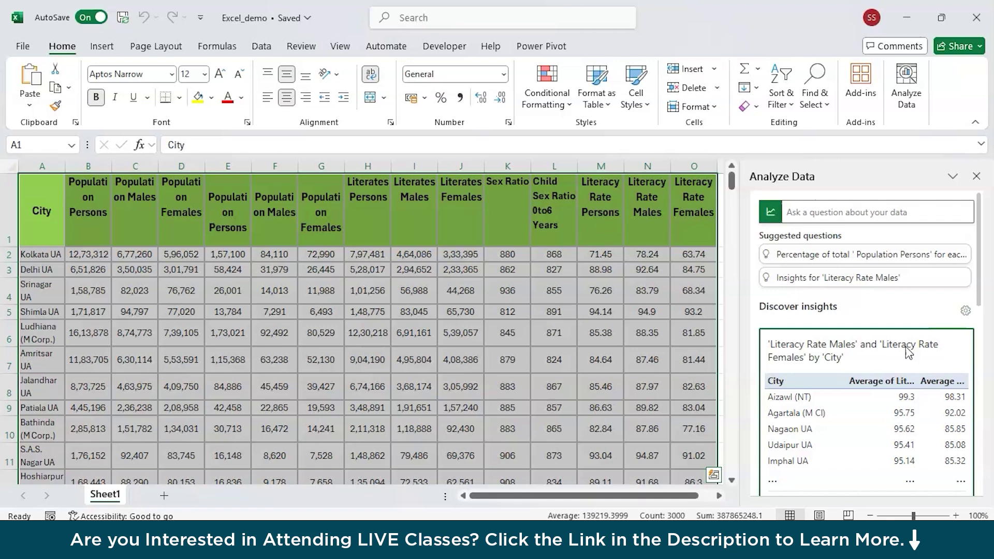
pyautogui.scroll(-5, 906, 363)
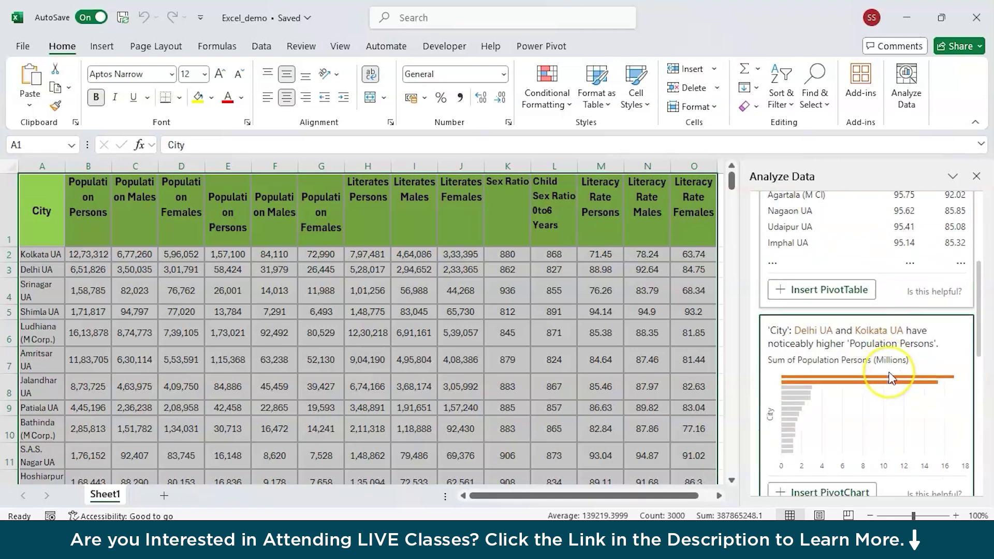
pyautogui.scroll(-5, 889, 377)
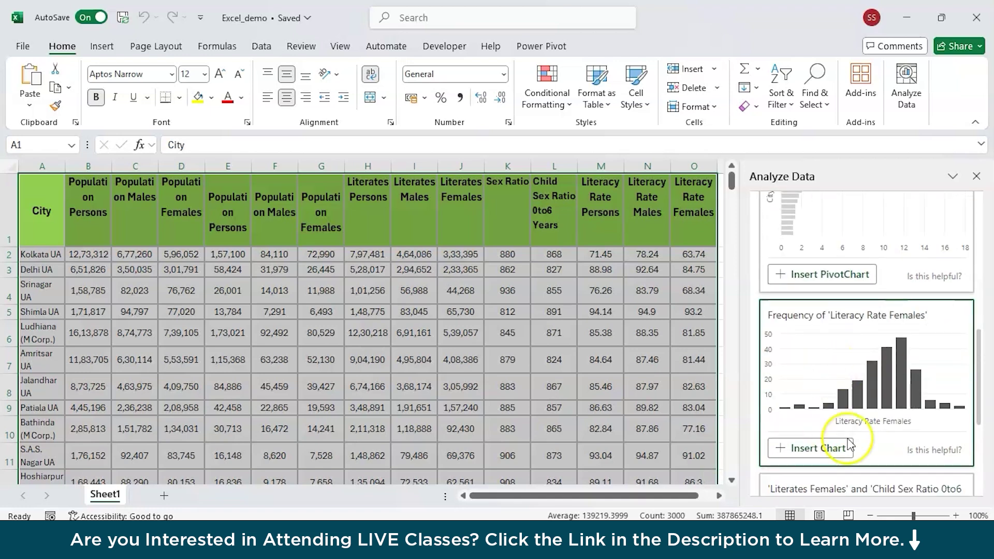
pyautogui.scroll(-5, 910, 339)
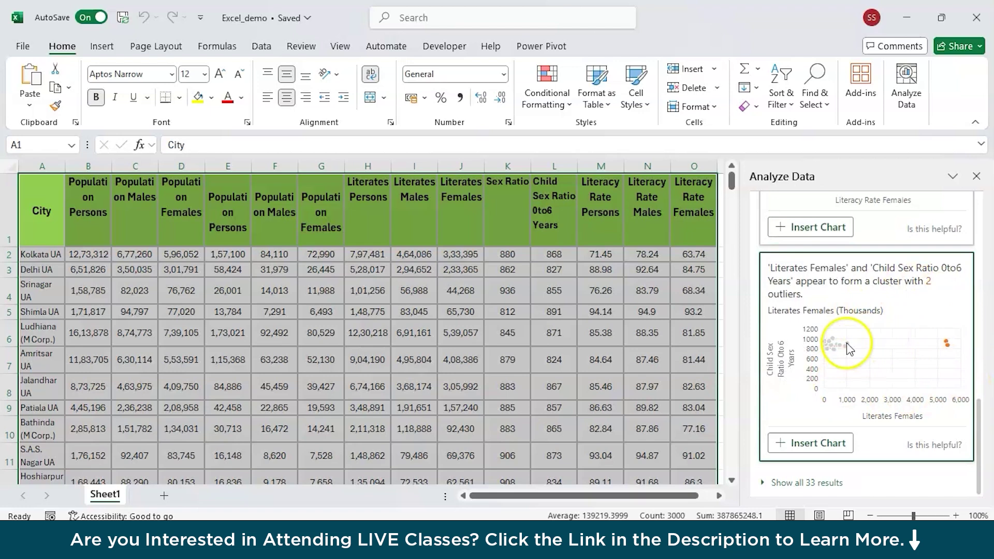
pyautogui.scroll(15, 949, 321)
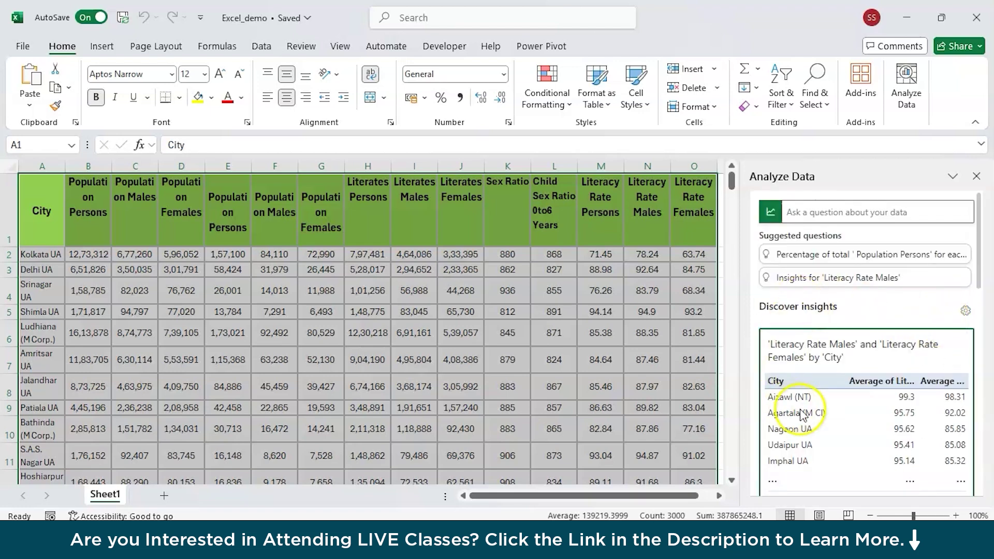
pyautogui.scroll(-1, 918, 476)
pyautogui.scroll(1, 916, 468)
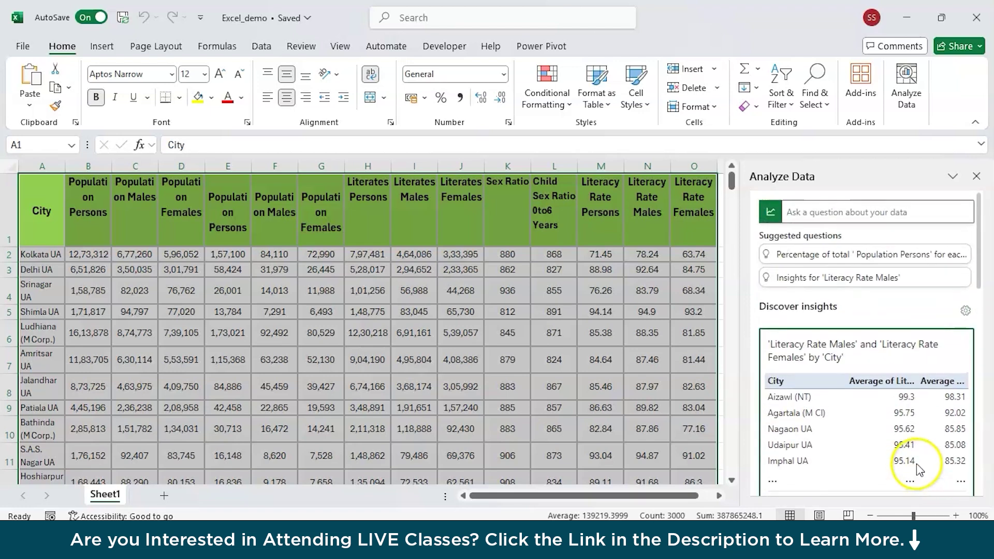
# Ask Analyze Data for the top 5 cities by average Literacy Rate Females as a pie chart
pyautogui.click(897, 212)
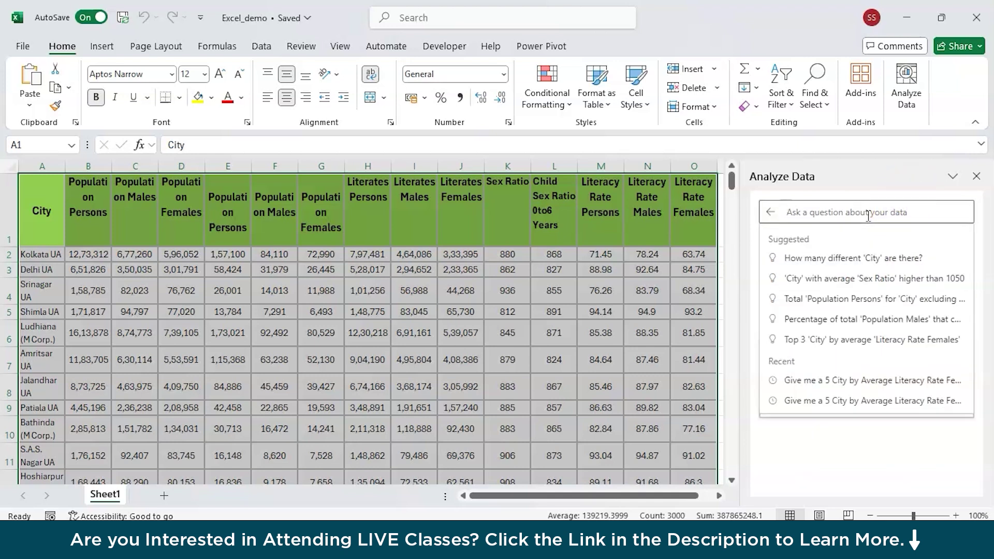
pyautogui.write('Give me a top')
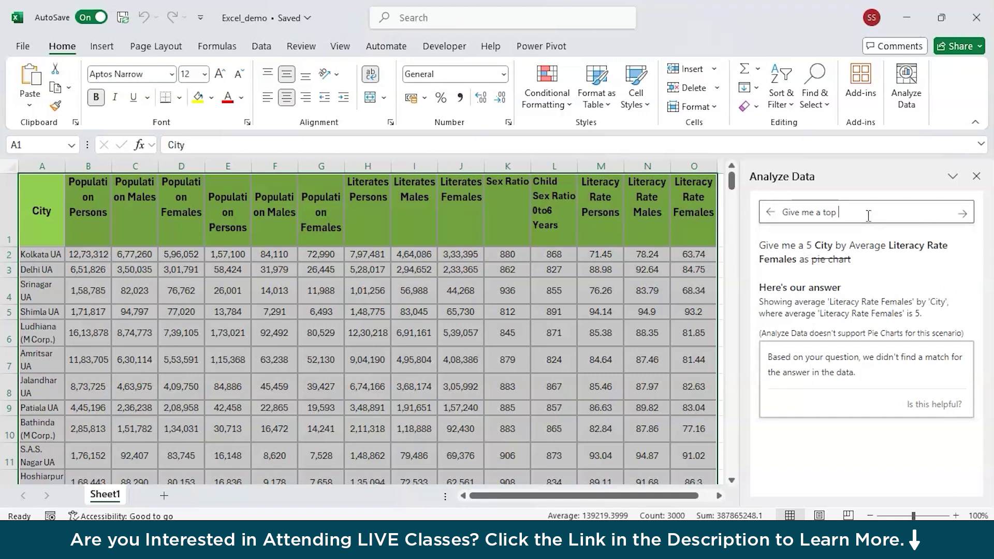
pyautogui.write(' 5 City by averae Literacy ')
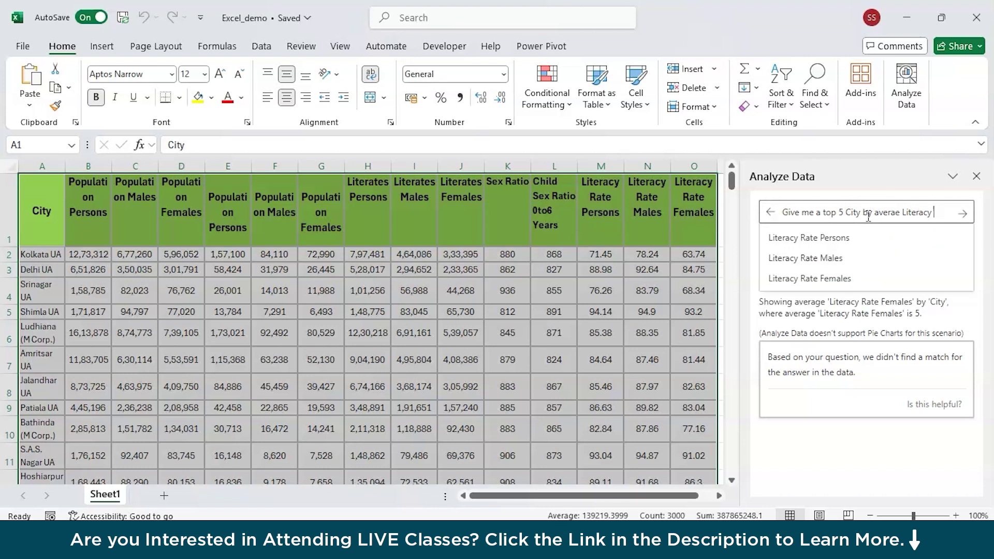
pyautogui.write('Rate Fe')
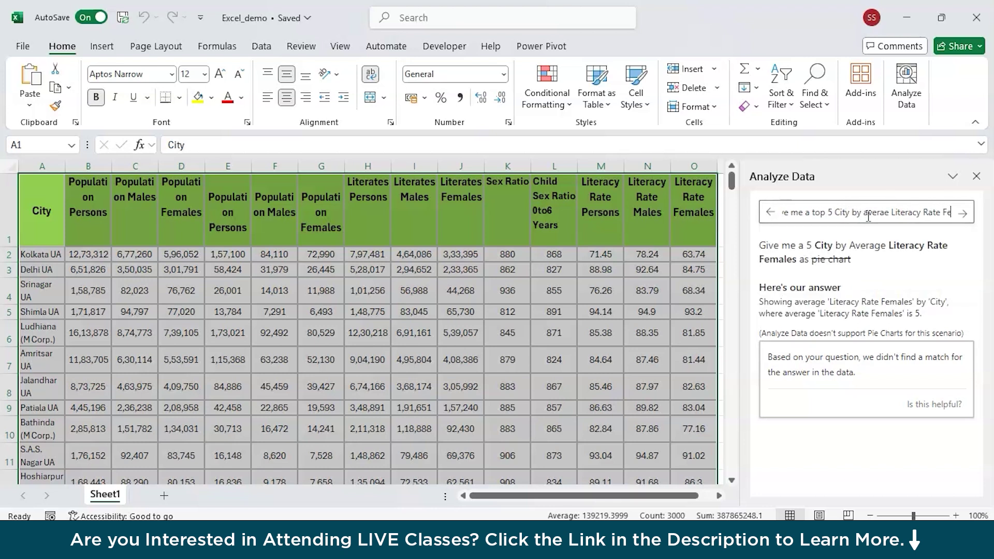
pyautogui.write('males')
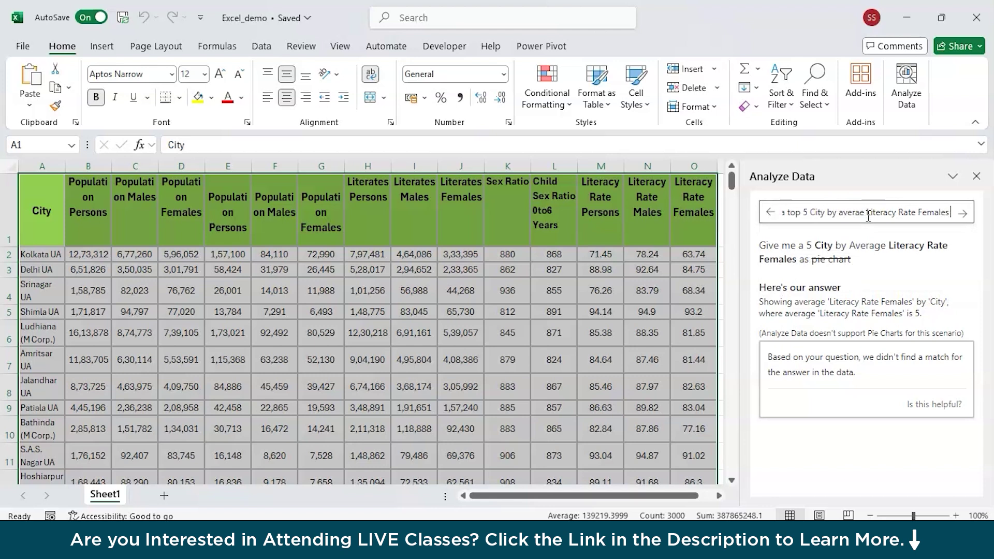
pyautogui.write(' as pie')
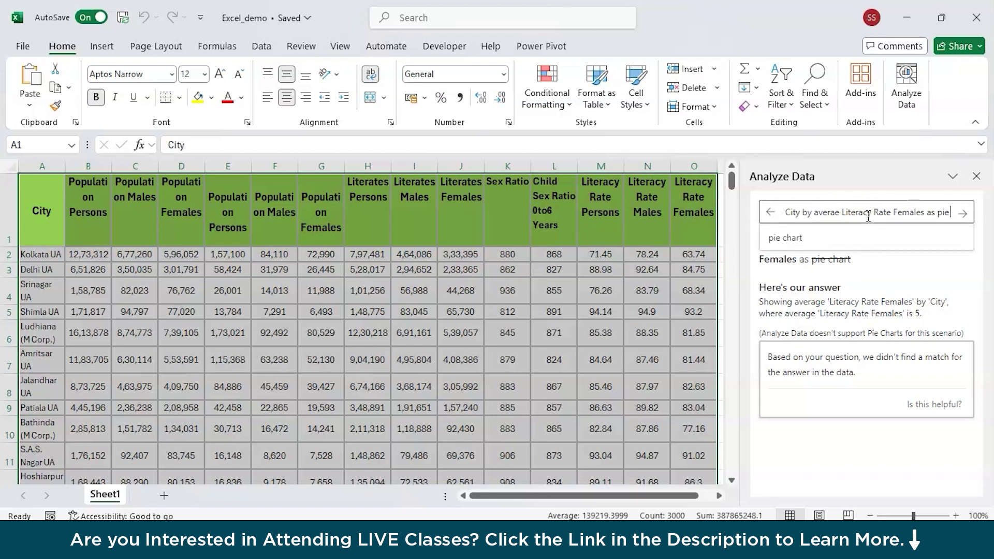
pyautogui.write(' chart')
pyautogui.press('Return')
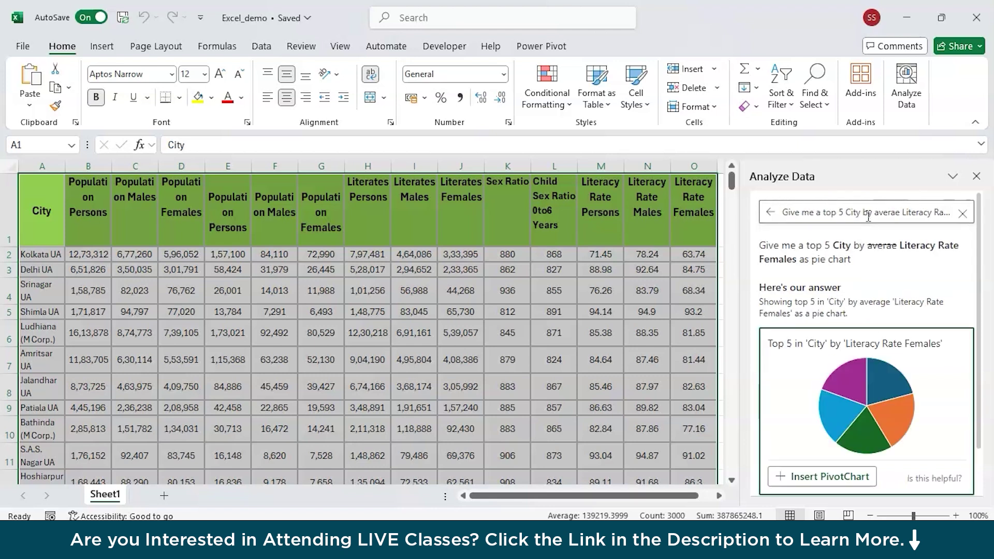
pyautogui.scroll(-3, 900, 337)
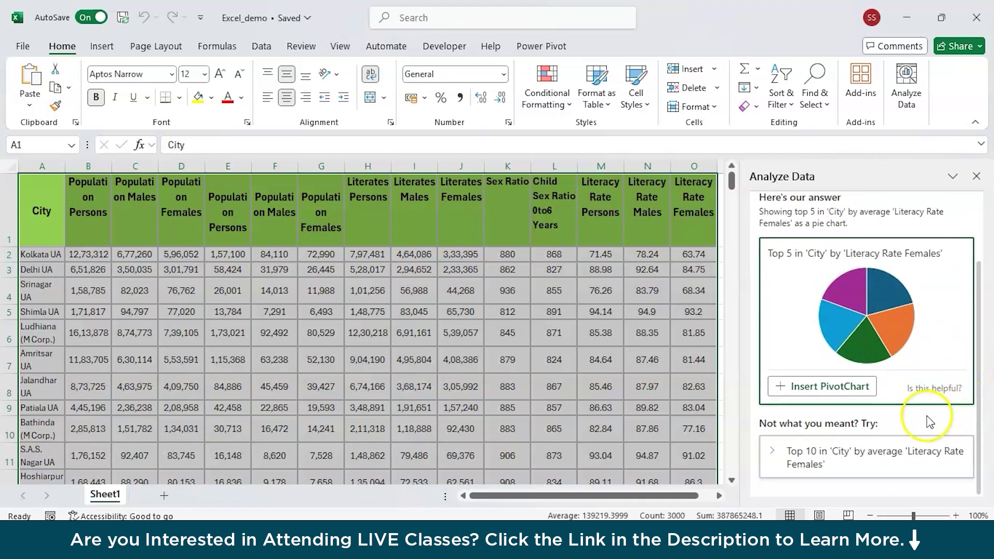
pyautogui.scroll(3, 916, 259)
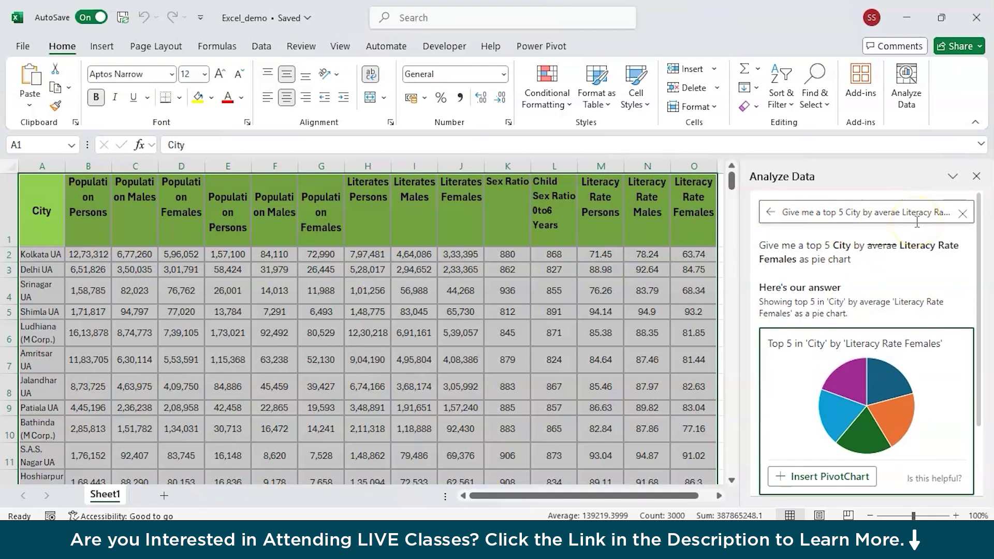
pyautogui.scroll(-3, 932, 316)
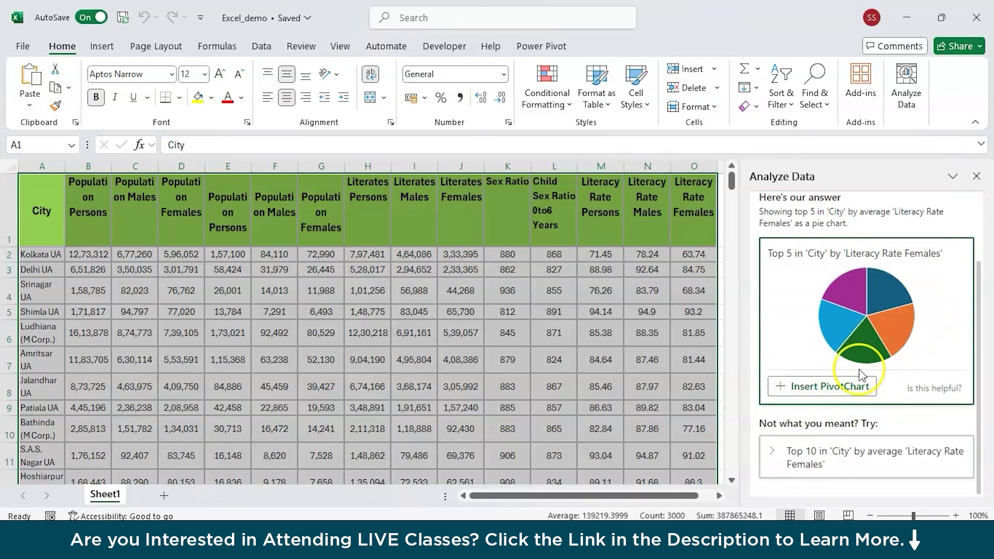
# Insert the pie chart answer as a PivotChart with its PivotTable on a new Sheet2
pyautogui.click(845, 394)
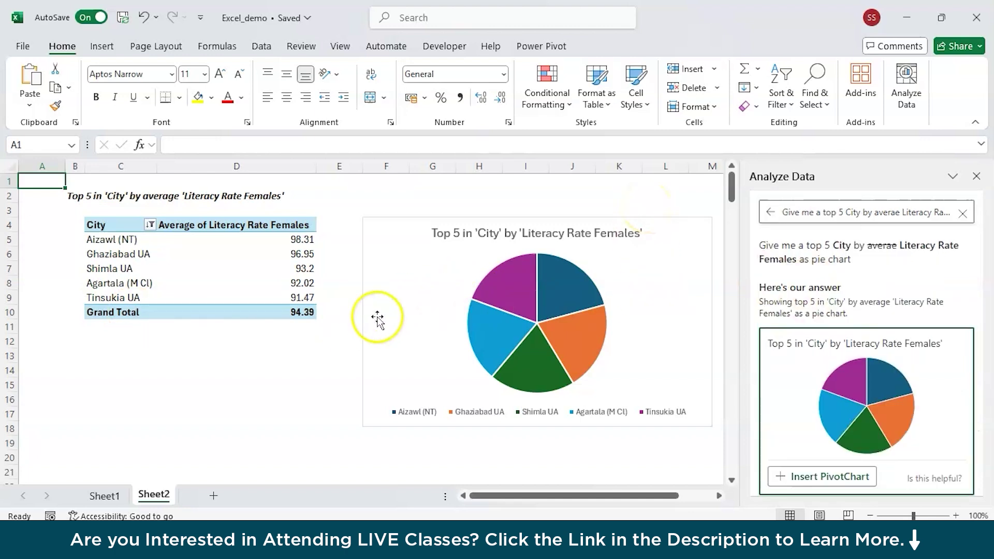
pyautogui.moveTo(491, 344)
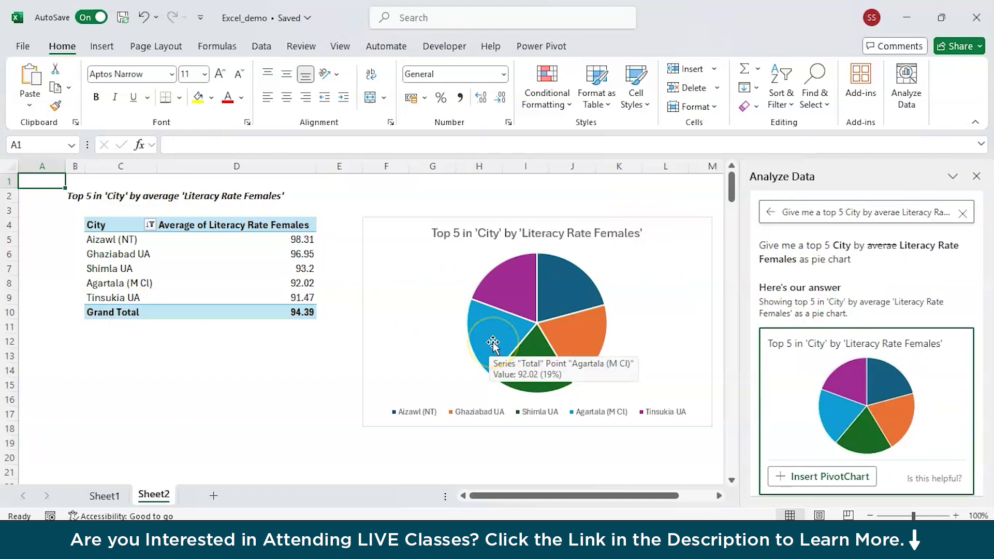